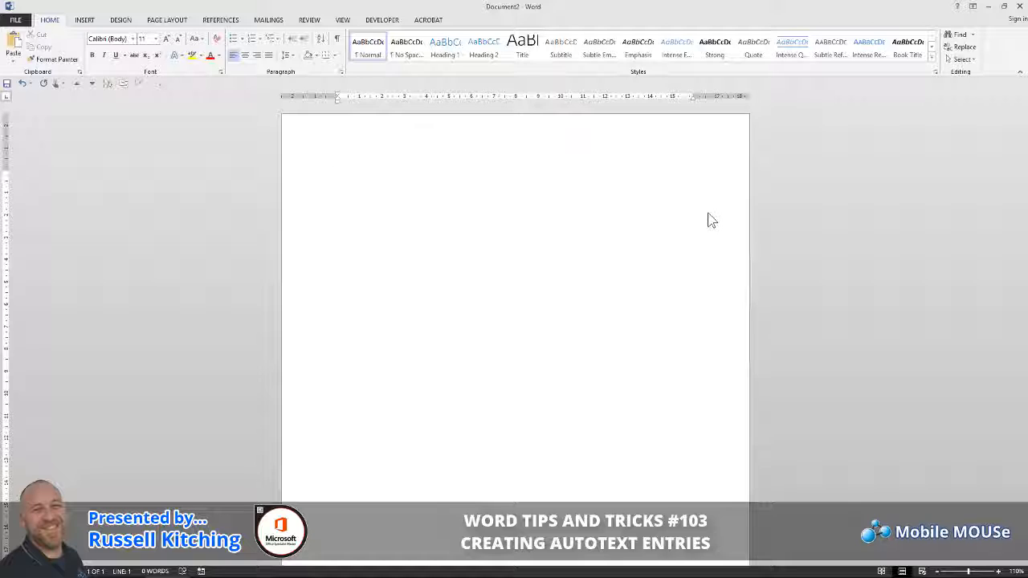
Insert the saved pump diagram AutoText entry (CPUMP) into the blank document.
text(PUMP)
key(F3)
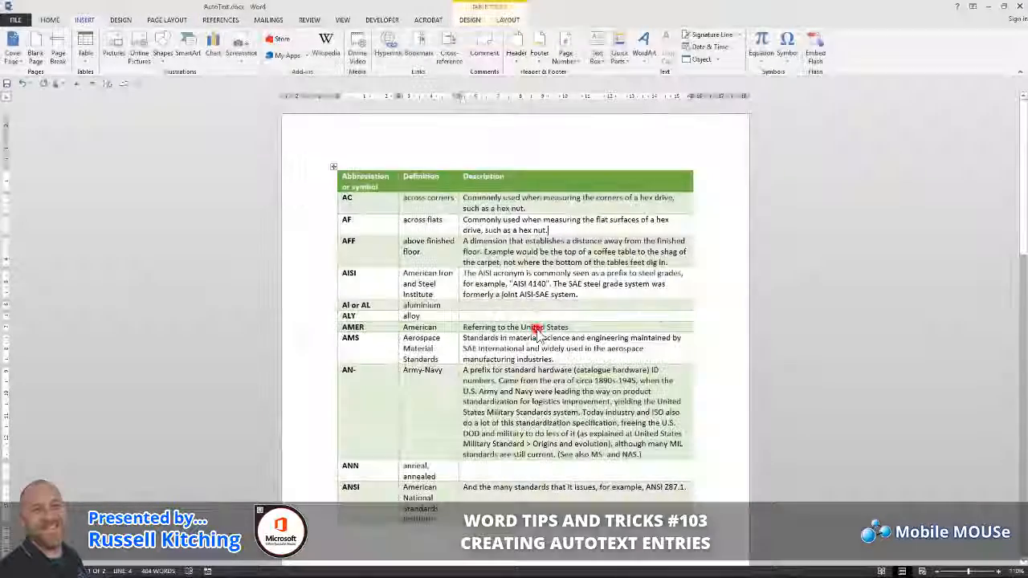
Select the entire abbreviations table in AutoText.docx.
click(548, 329)
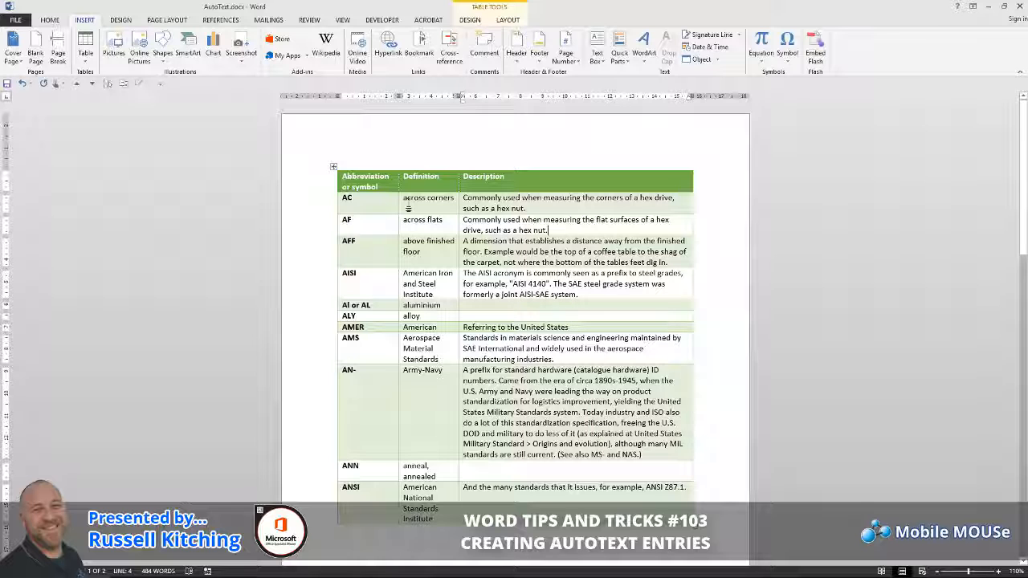
click(333, 166)
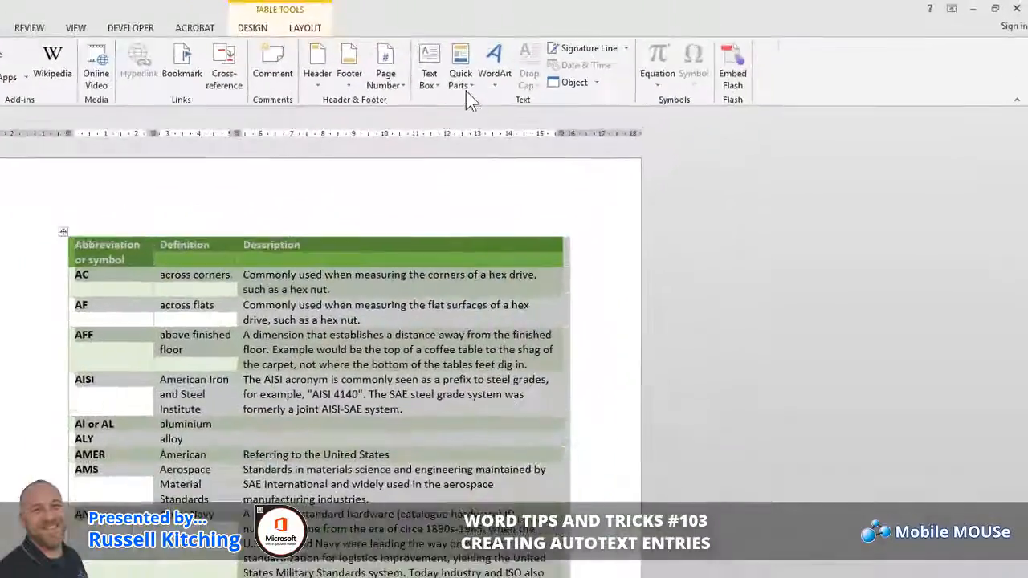
click(619, 61)
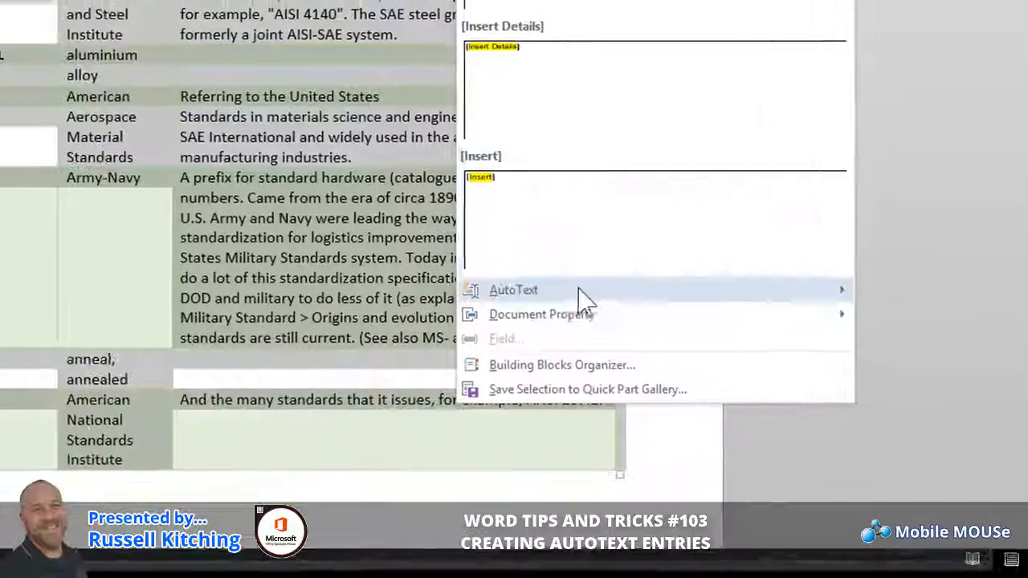
mouse_move(385, 333)
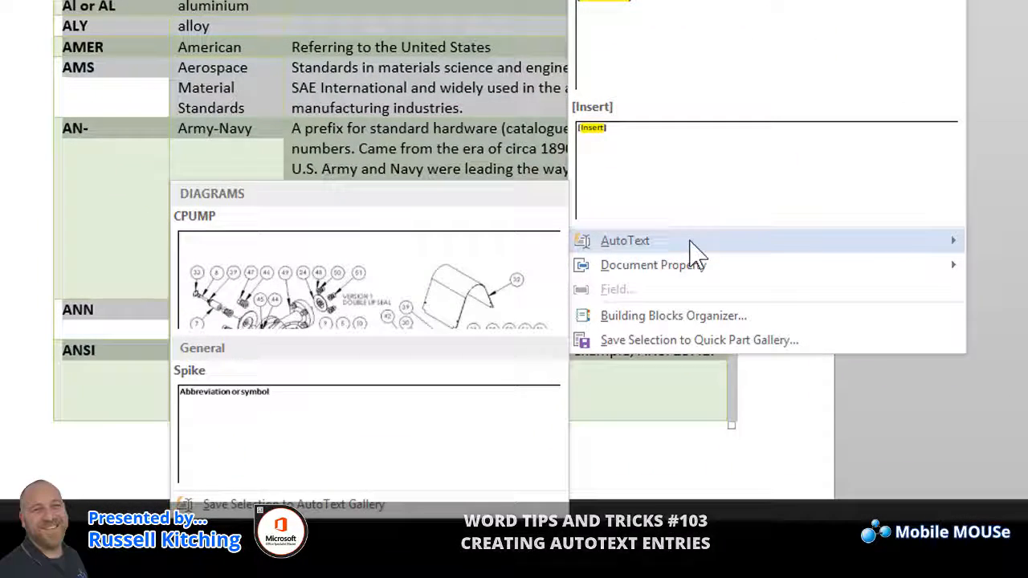
click(294, 502)
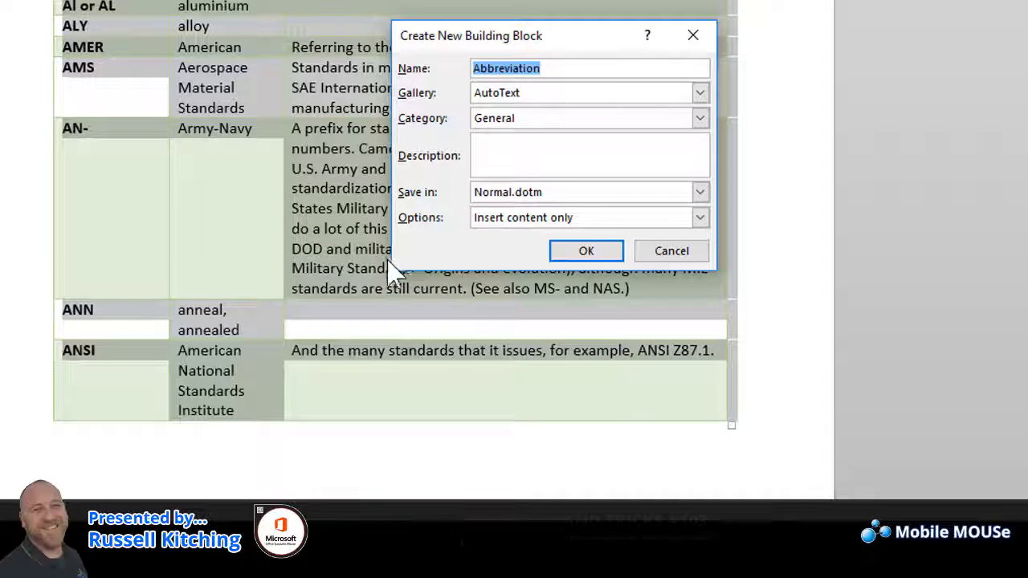
click(649, 256)
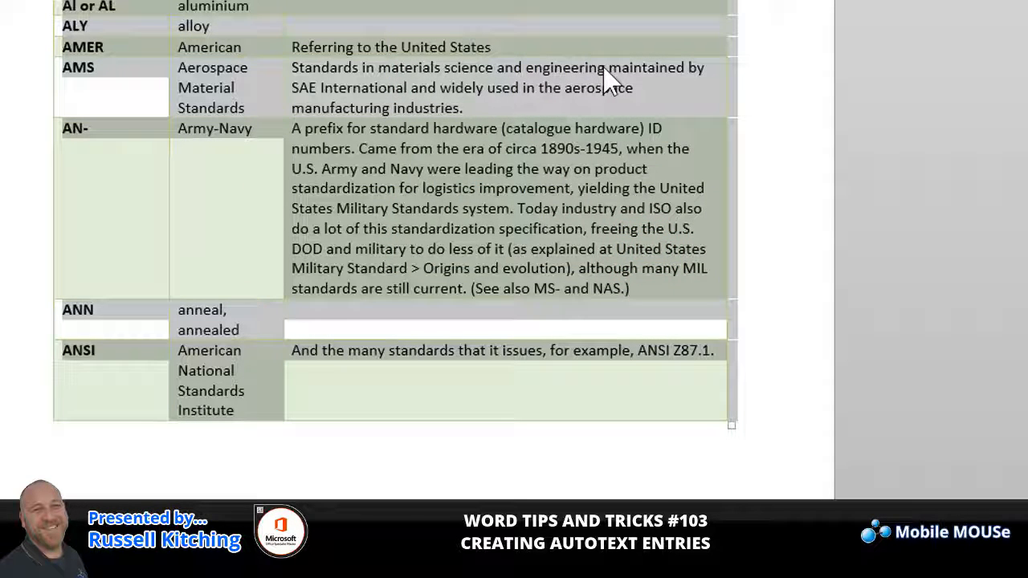
Start a new AutoText building block from the selected table, named ABB and assigned to a new category called Abbreviations.
key(alt+F3)
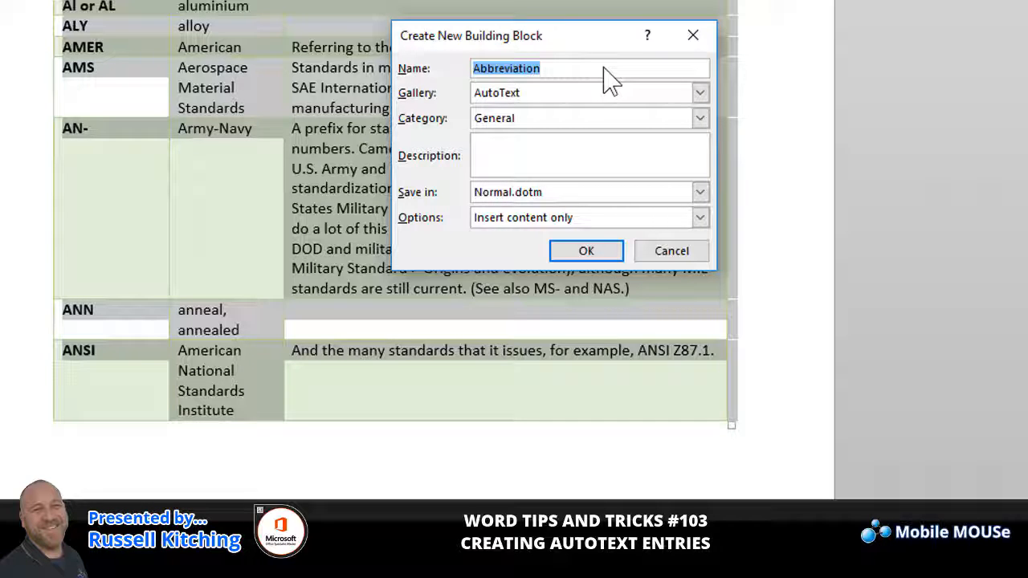
text(ABB)
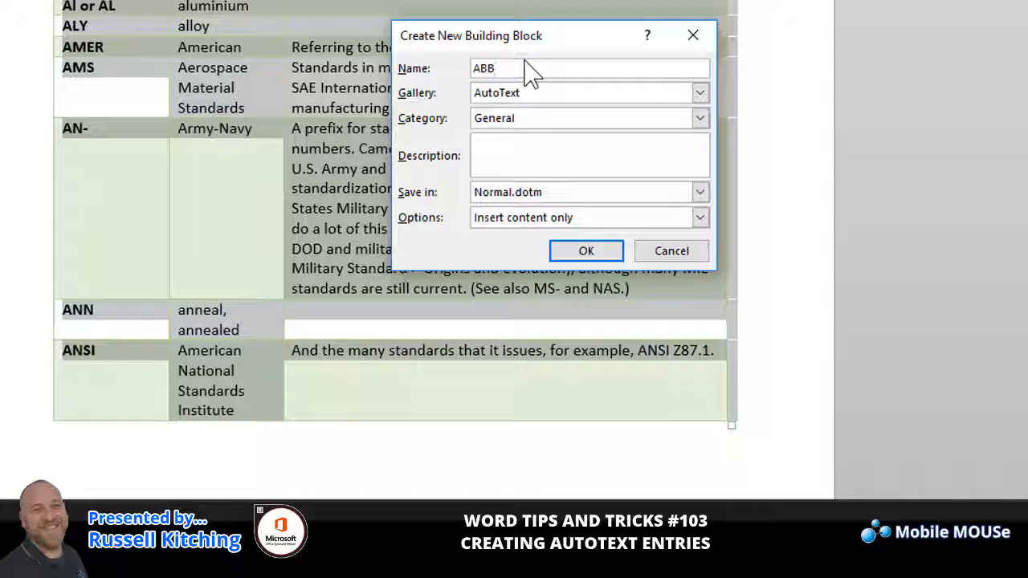
click(530, 118)
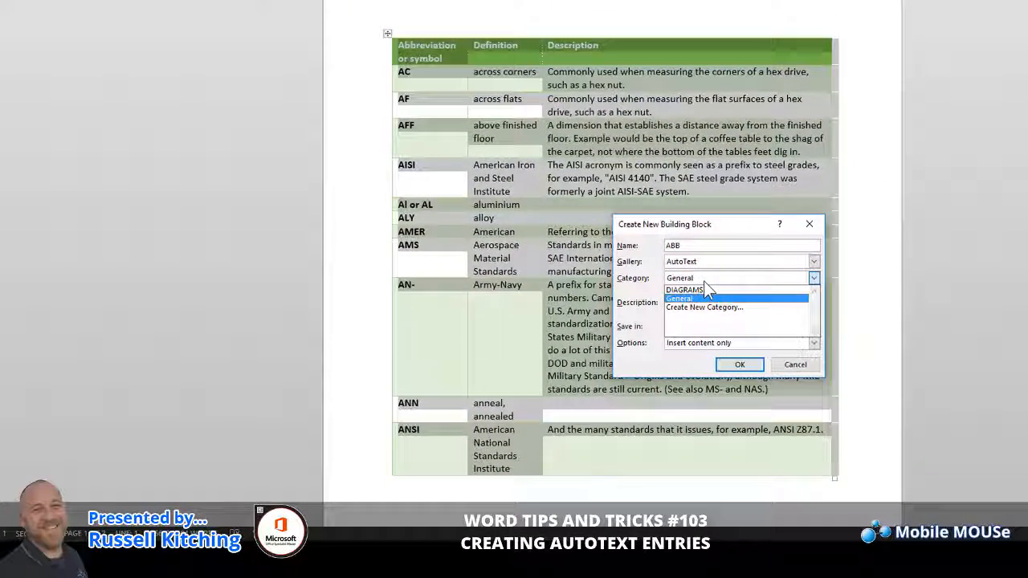
click(704, 307)
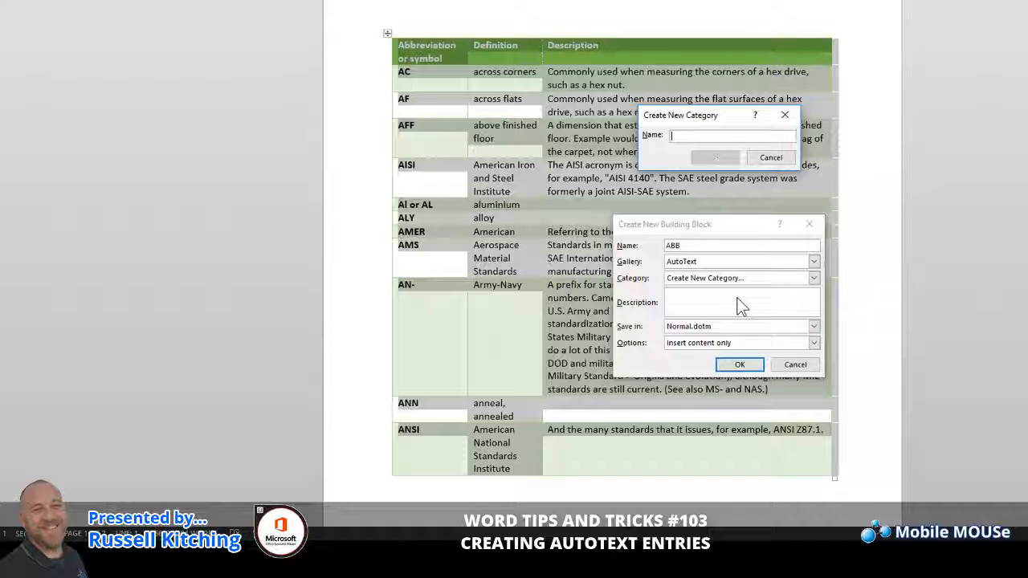
text(Abbreviations)
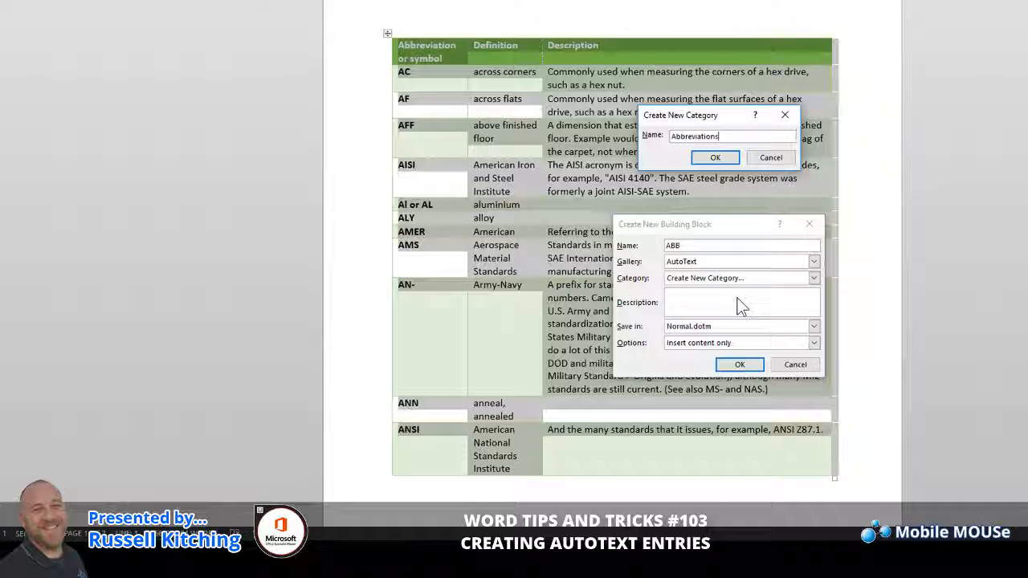
click(715, 157)
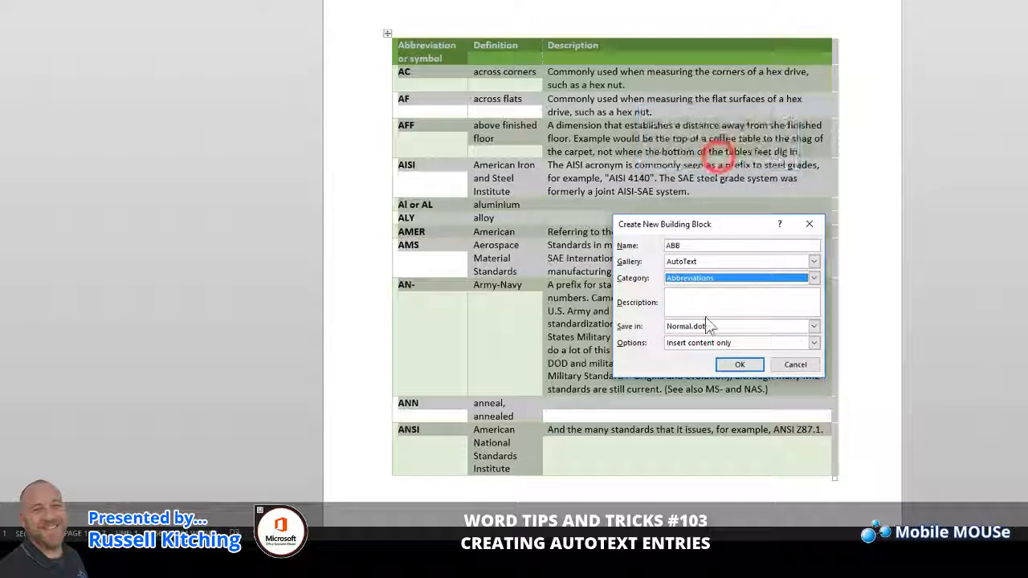
Store the ABB entry in Building Blocks.dotx(en-US) with the Insert content only option and save it.
click(709, 304)
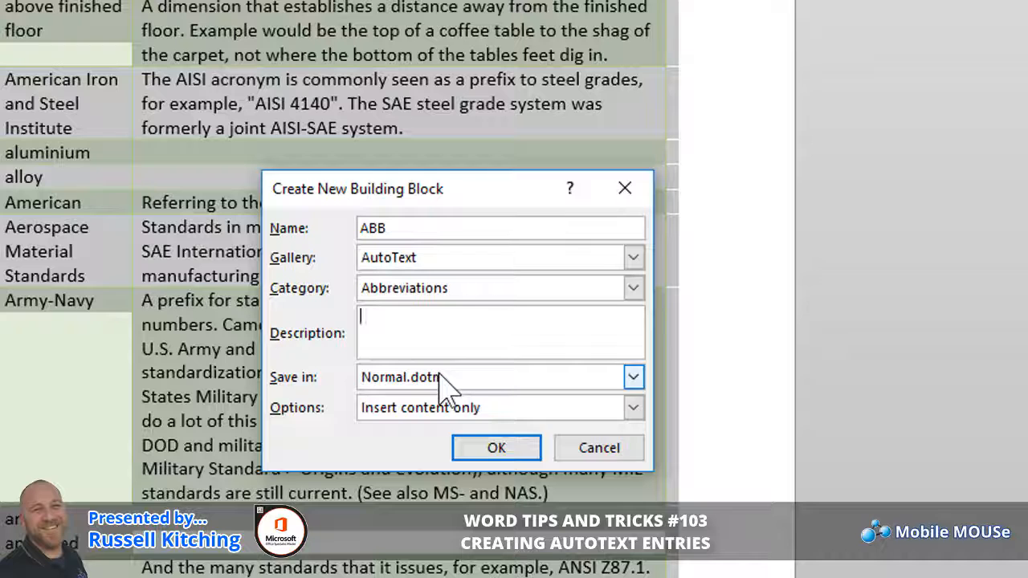
click(439, 375)
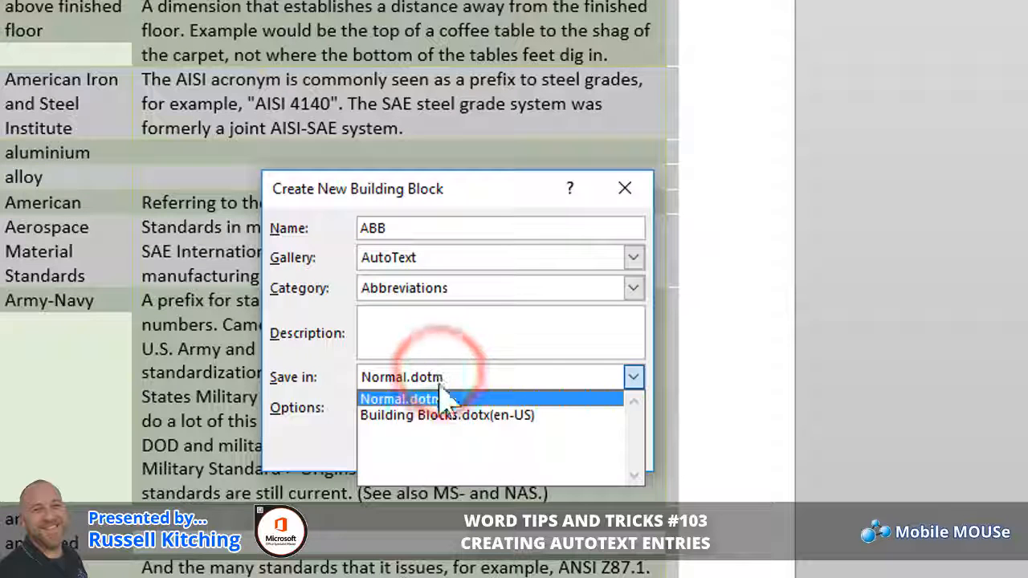
click(444, 415)
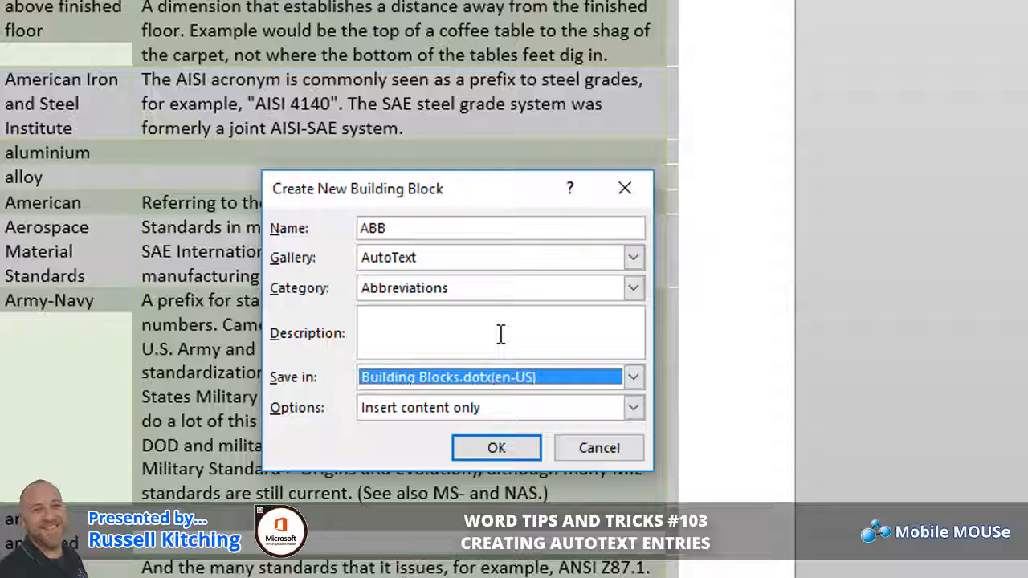
click(531, 375)
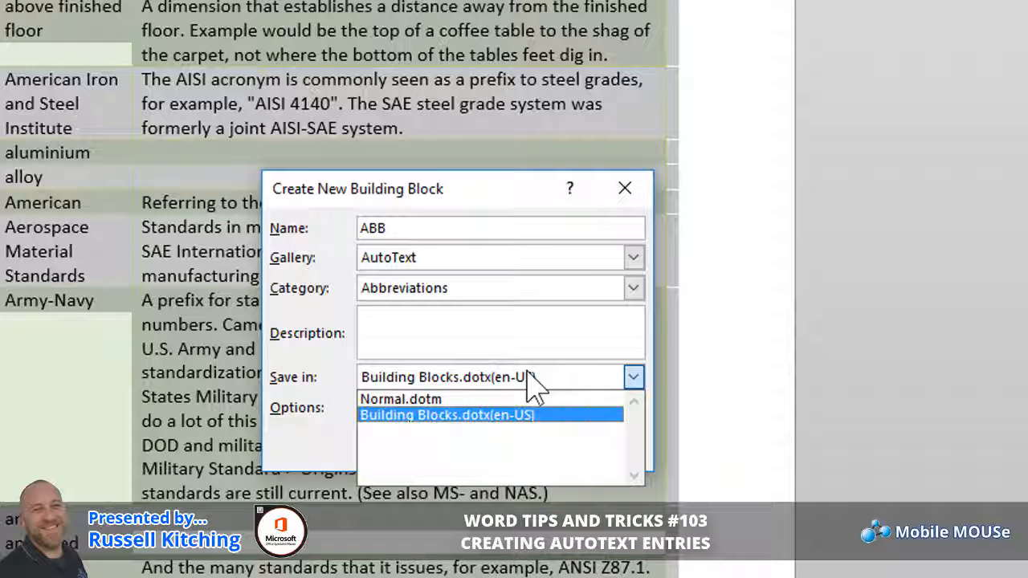
click(529, 376)
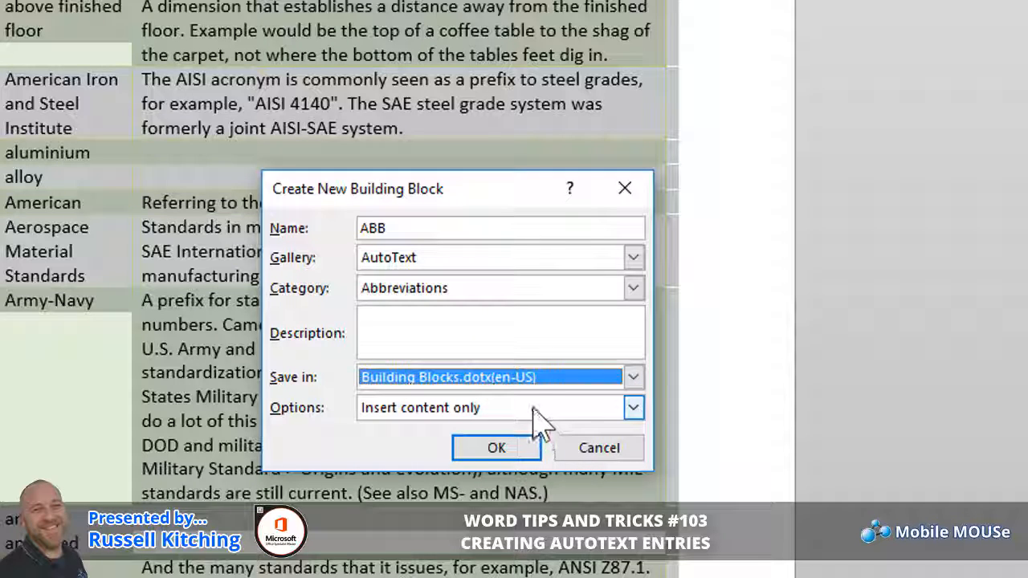
click(533, 407)
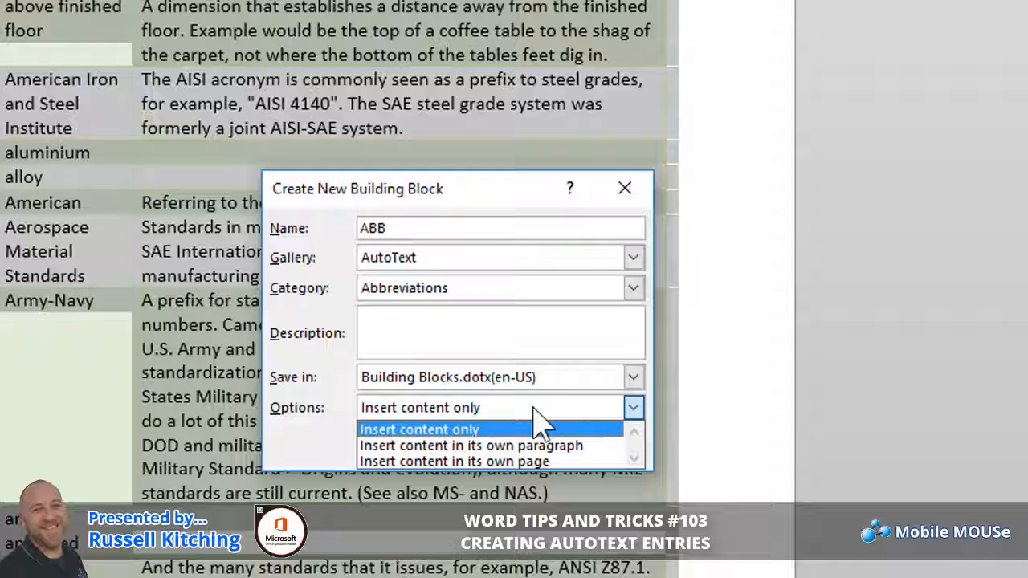
click(438, 429)
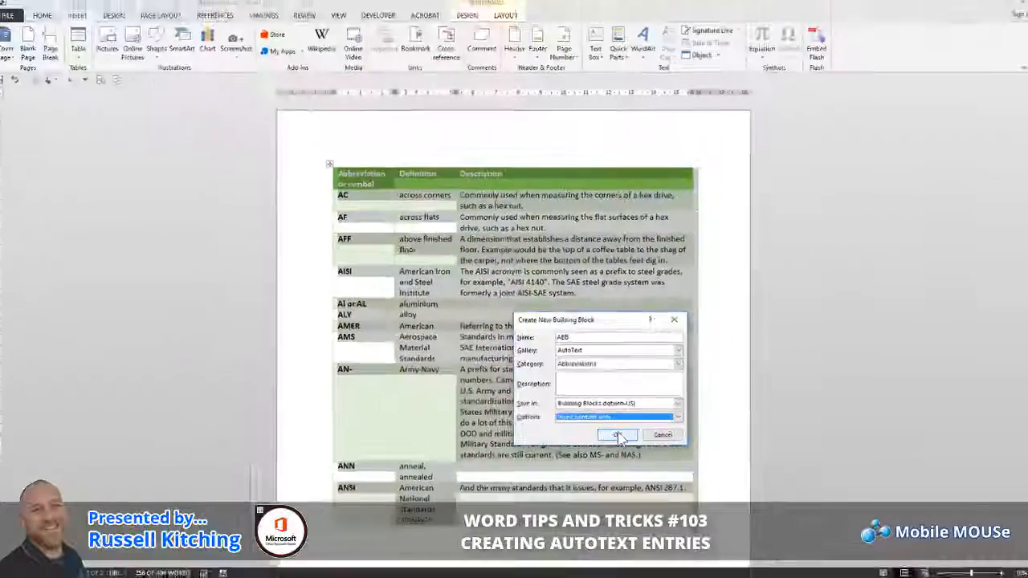
click(616, 434)
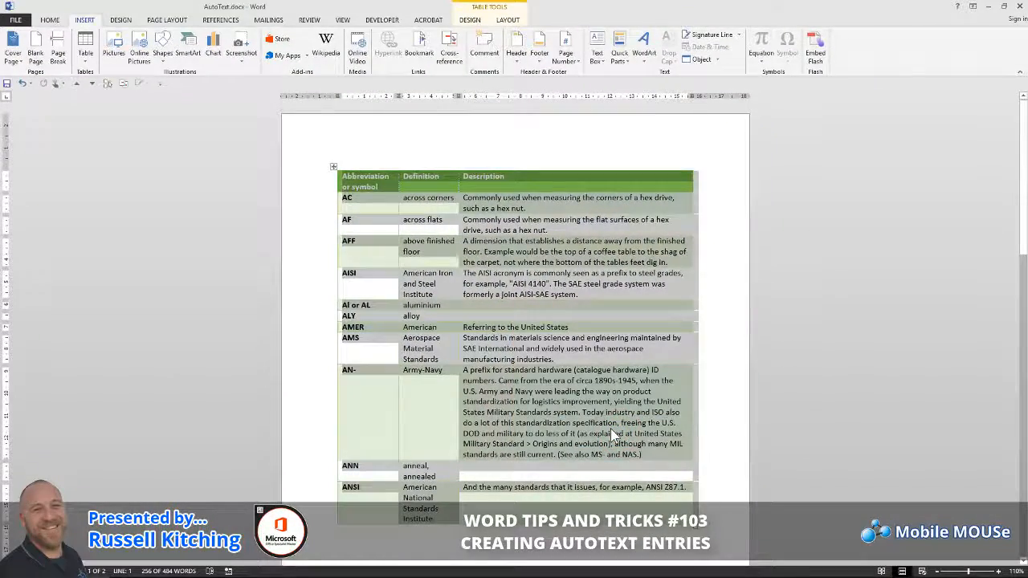
Insert the abbreviations table at the end of the document using the ABB AutoText entry.
key(ctrl+End)
text(ABB)
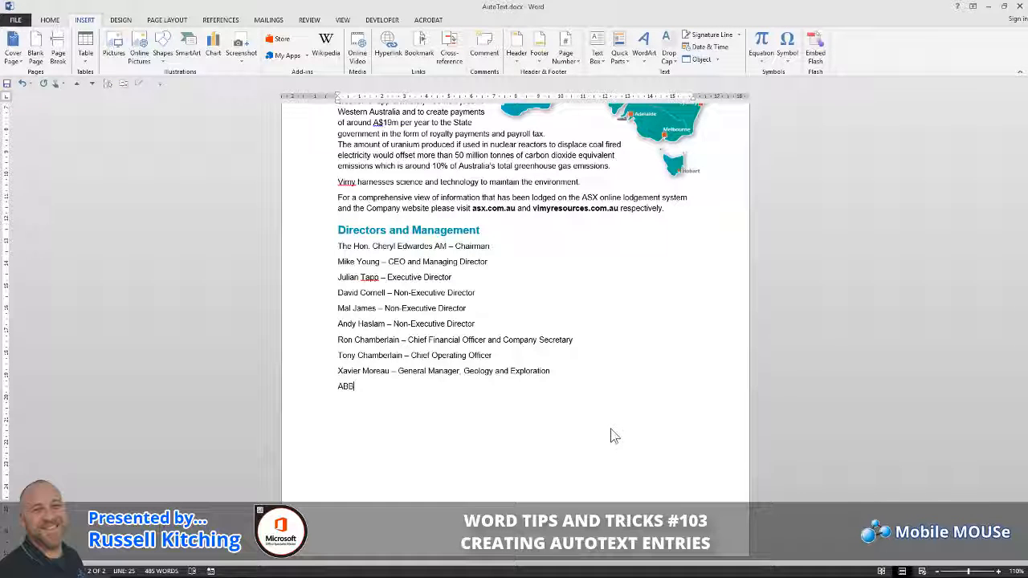
key(F3)
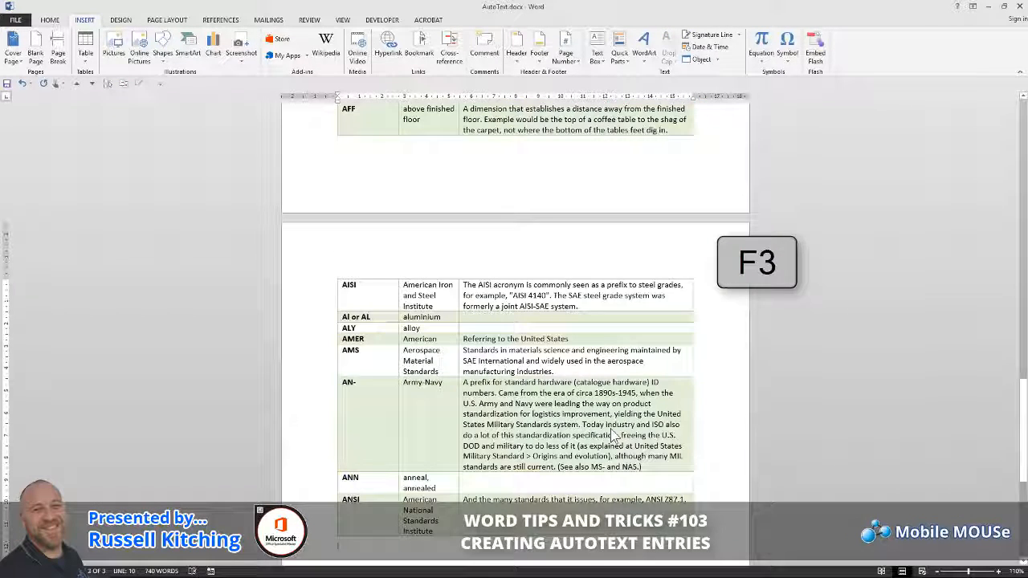
scroll(634, 425, up, 3)
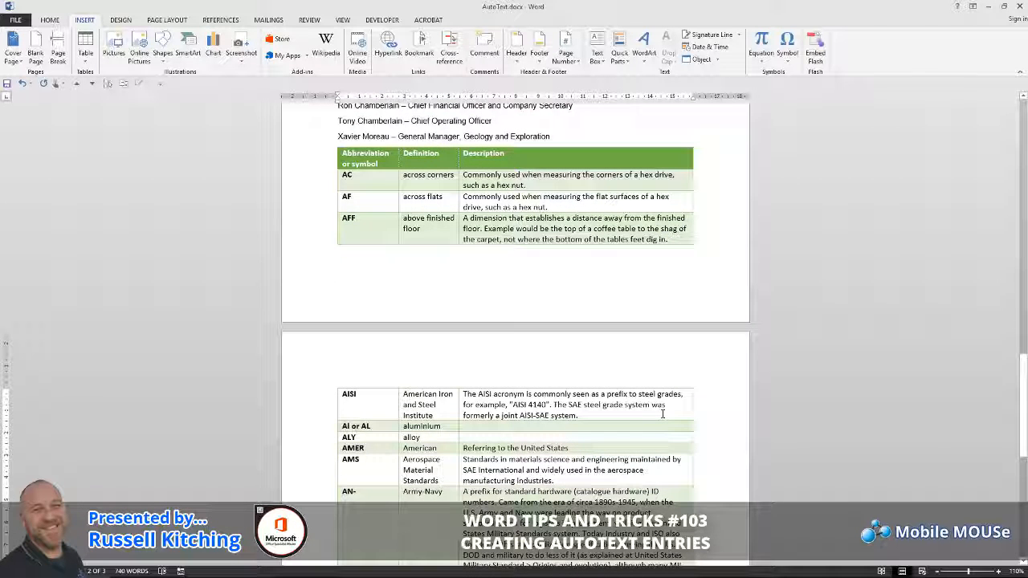
Undo the table insertion and delete the ABB text at the end of the document.
key(ctrl+z)
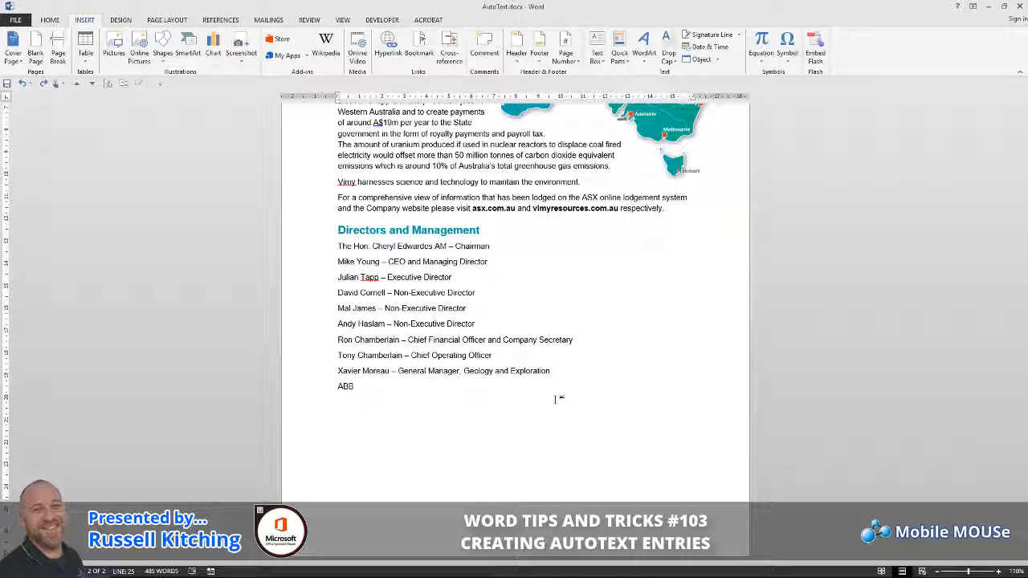
key(BackSpace)
key(BackSpace)
key(BackSpace)
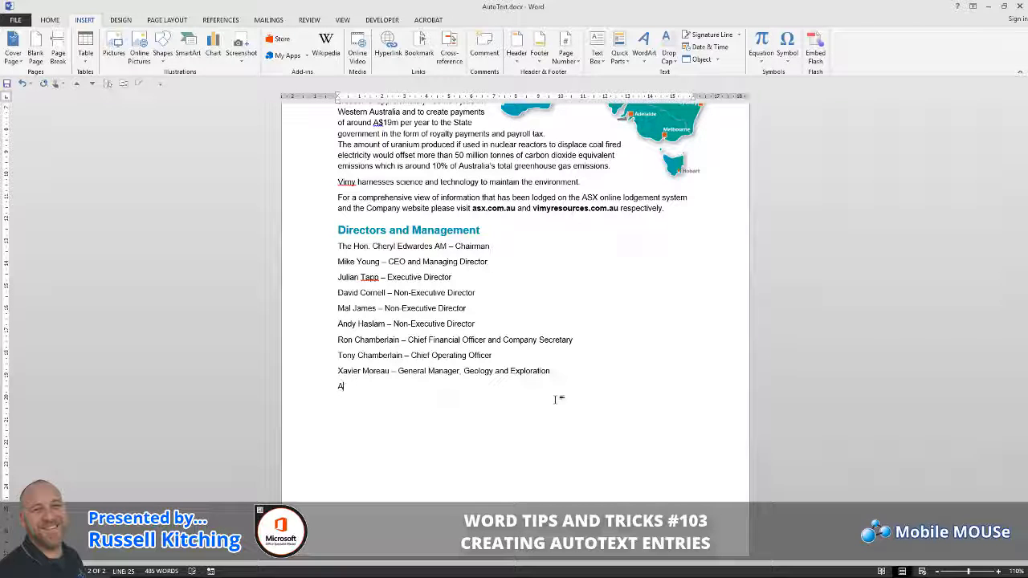
Start a new AutoText building block named ABOUTVIMY from the About Vimy text, map and Directors and Management list.
scroll(553, 399, up, 4)
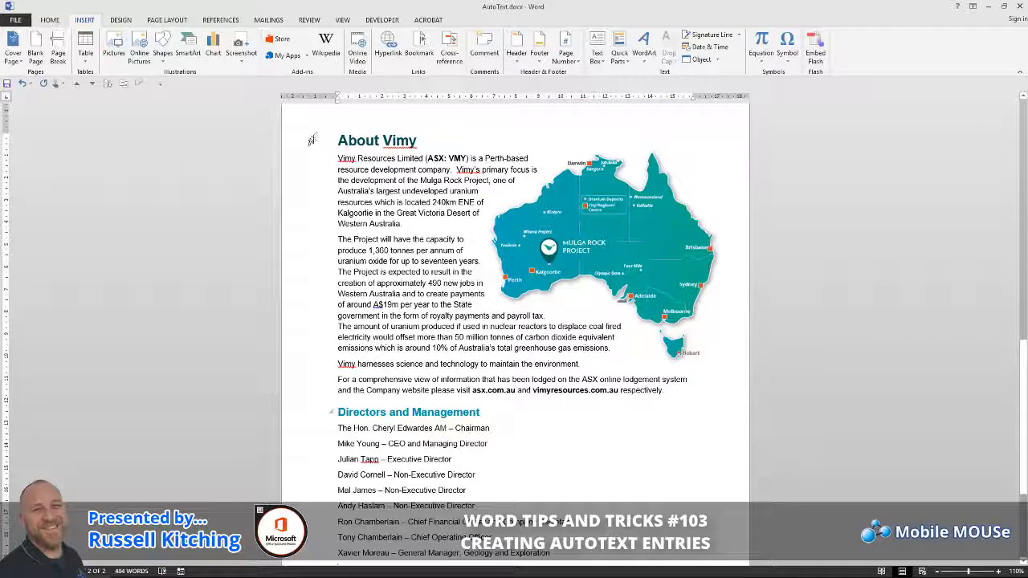
drag(317, 138, 550, 492)
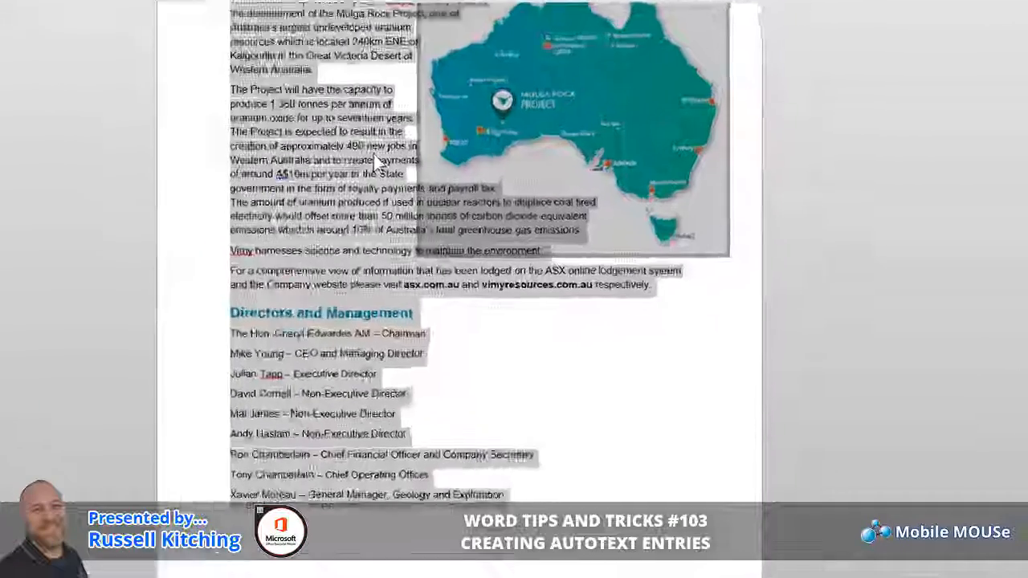
key(alt+F3)
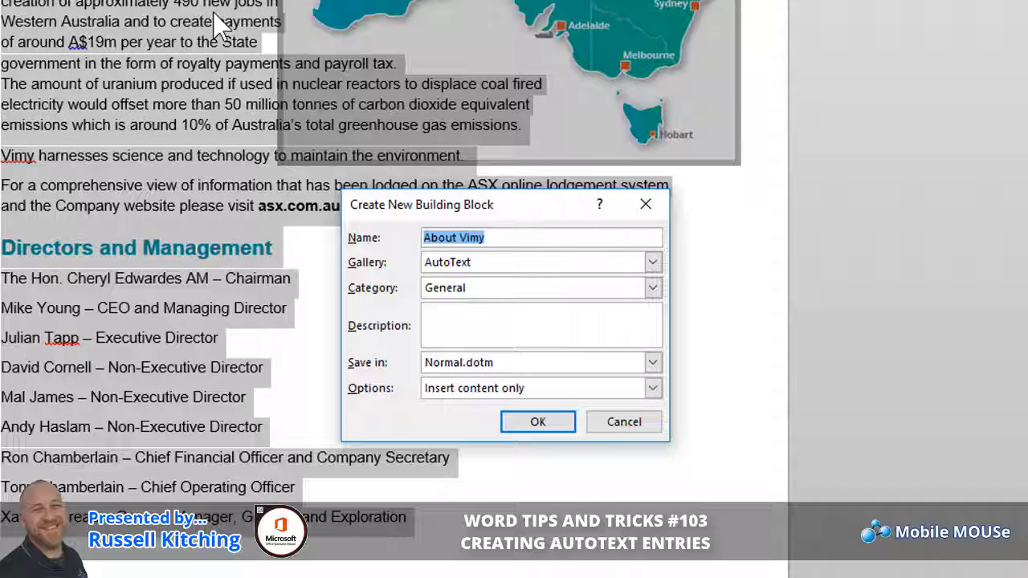
text(ABO)
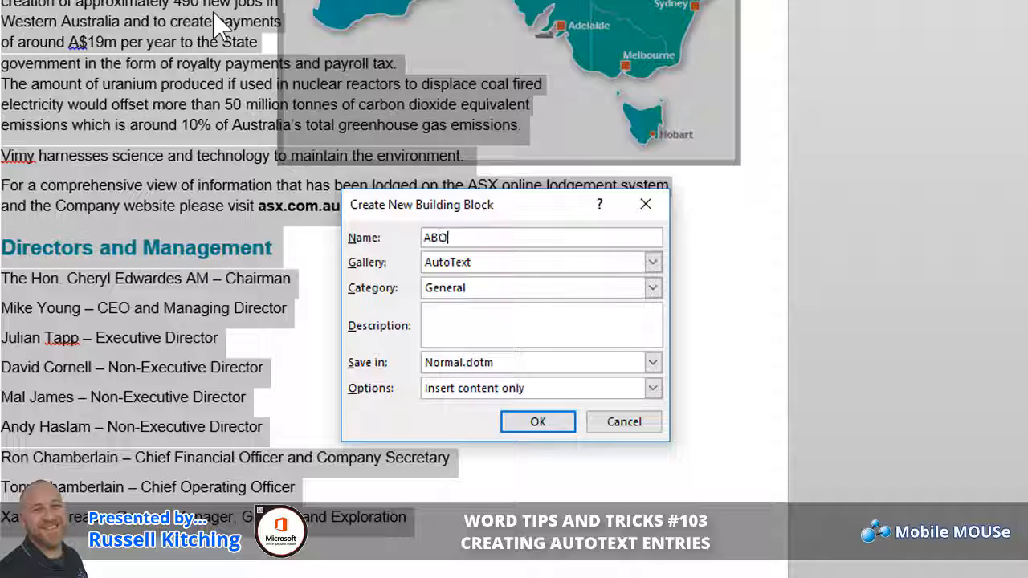
text(UTVIMY)
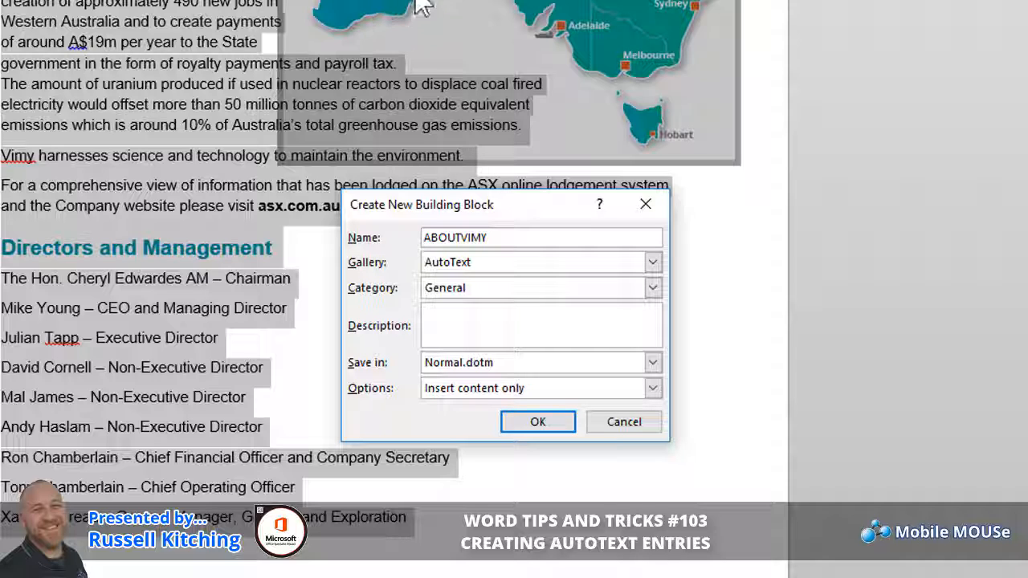
Store the ABOUTVIMY entry in the General category of Building Blocks.dotx(en-US) with the Insert content in its own page option and save it.
click(512, 287)
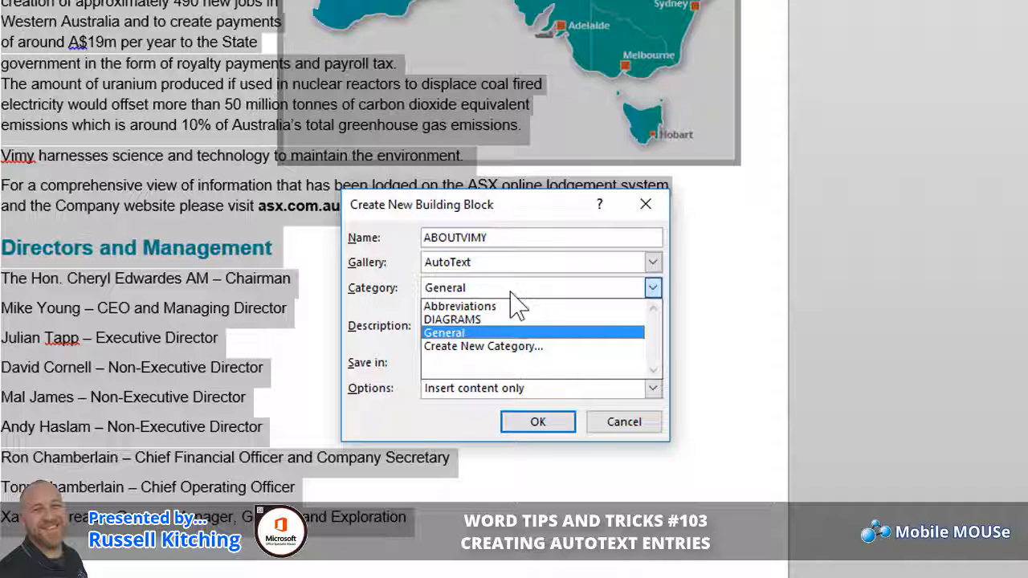
click(511, 289)
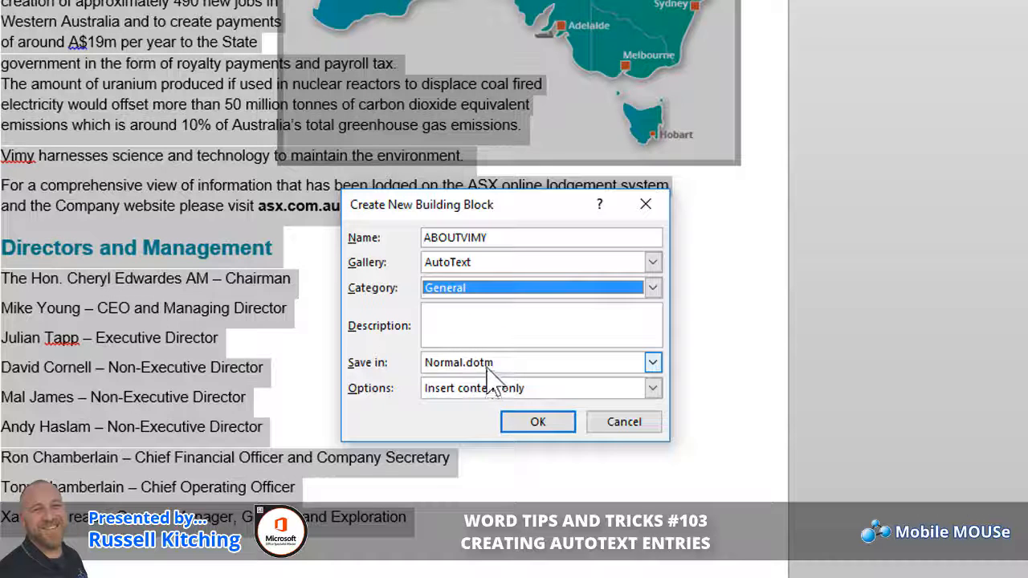
click(488, 366)
click(480, 391)
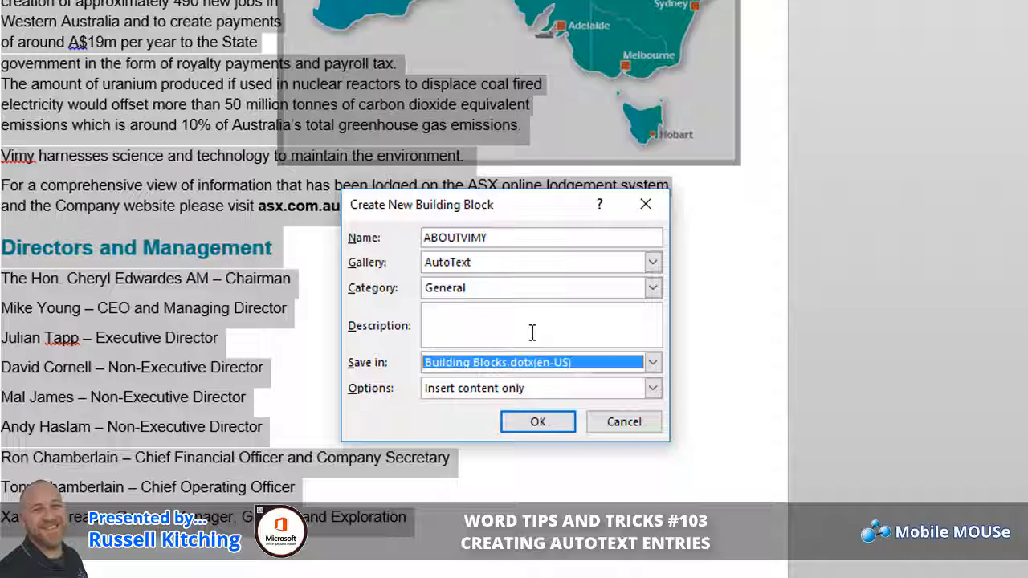
click(512, 389)
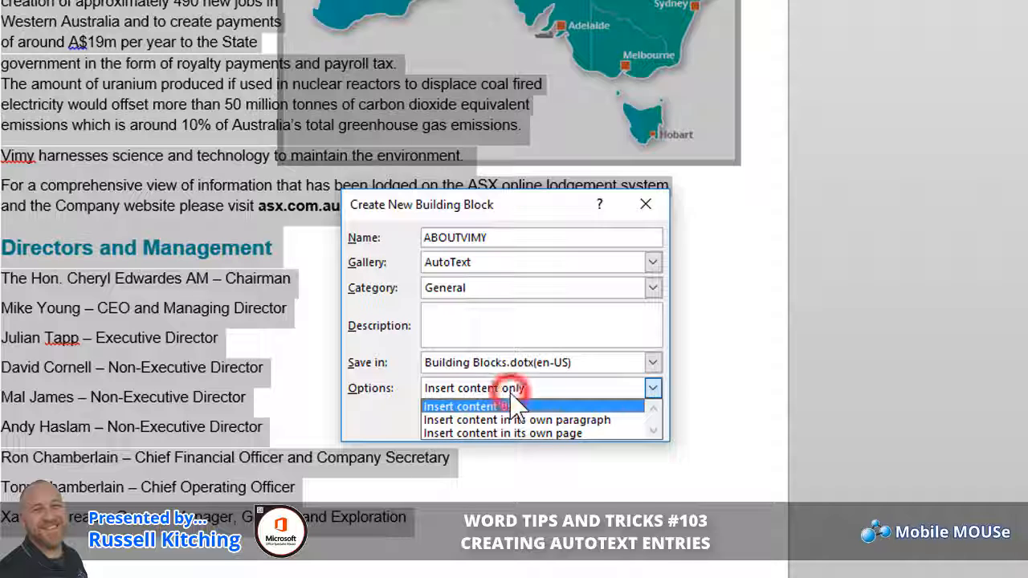
click(512, 433)
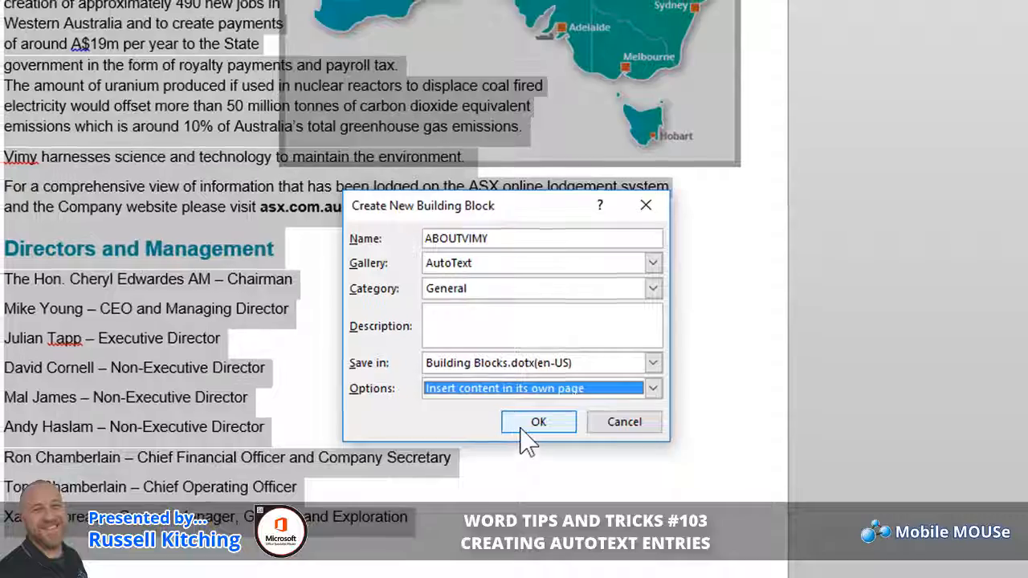
click(524, 431)
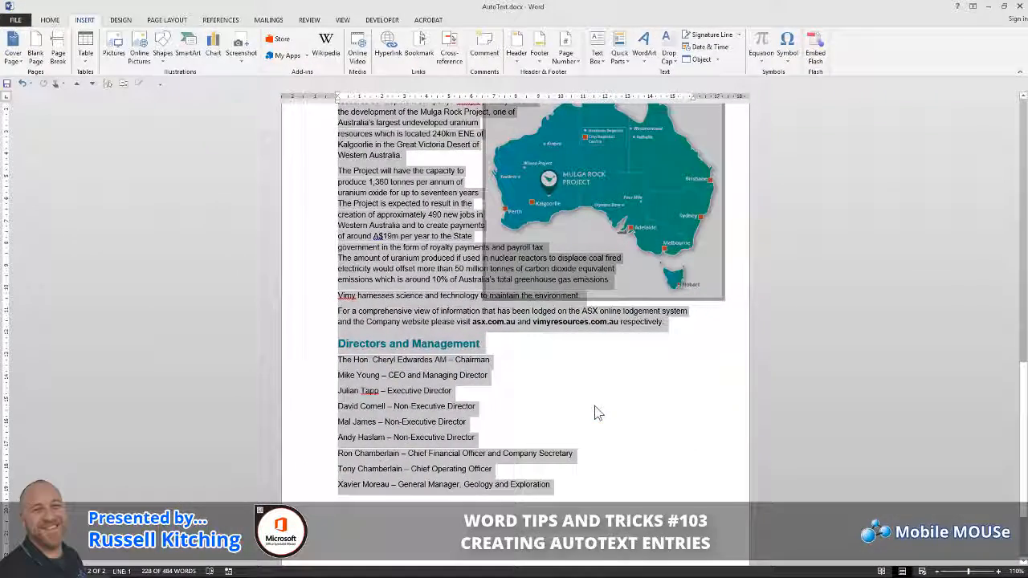
Review the properties of the ABOUTVIMY entry in the AutoText gallery and close them without changes.
click(619, 56)
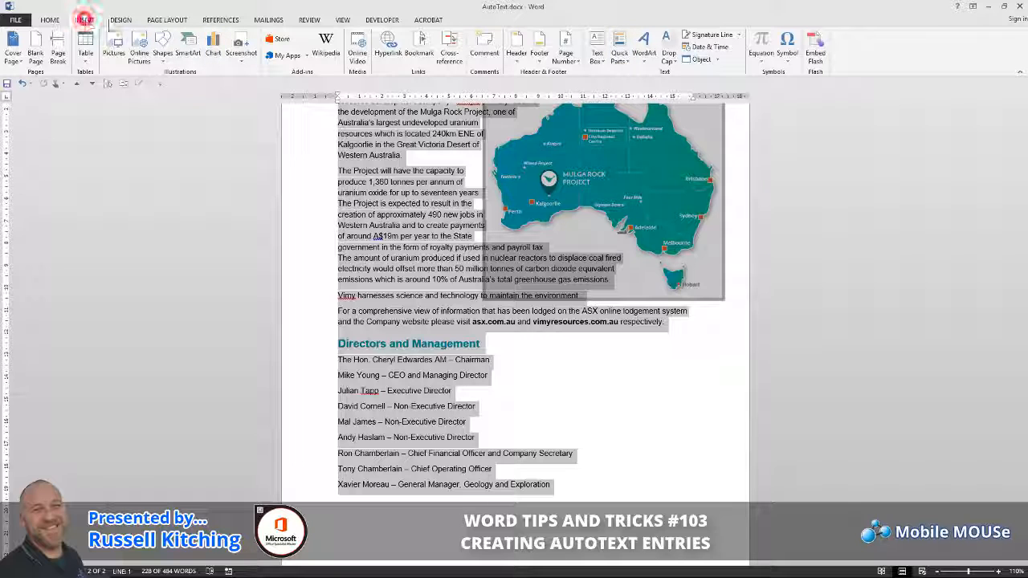
click(620, 56)
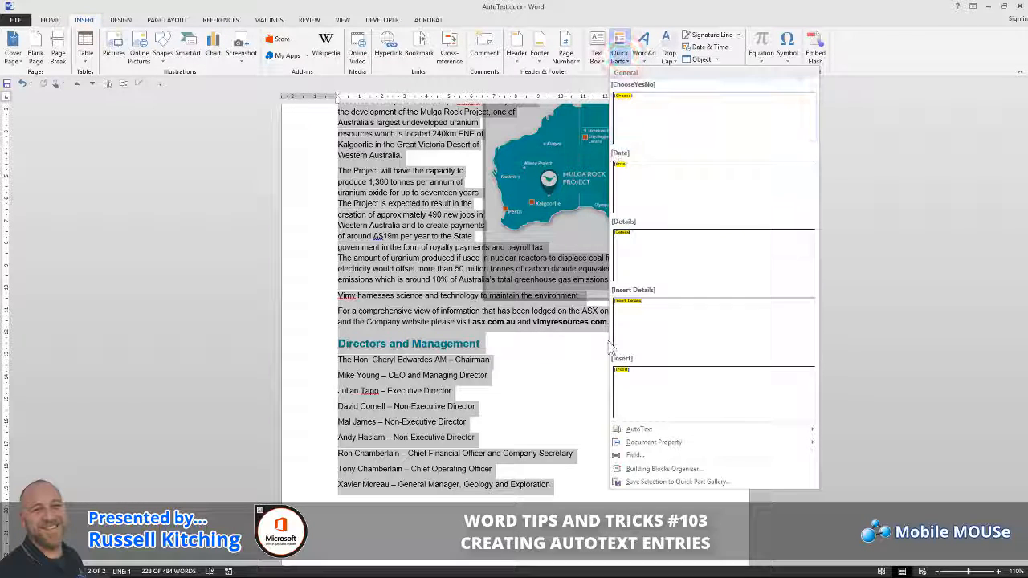
click(642, 430)
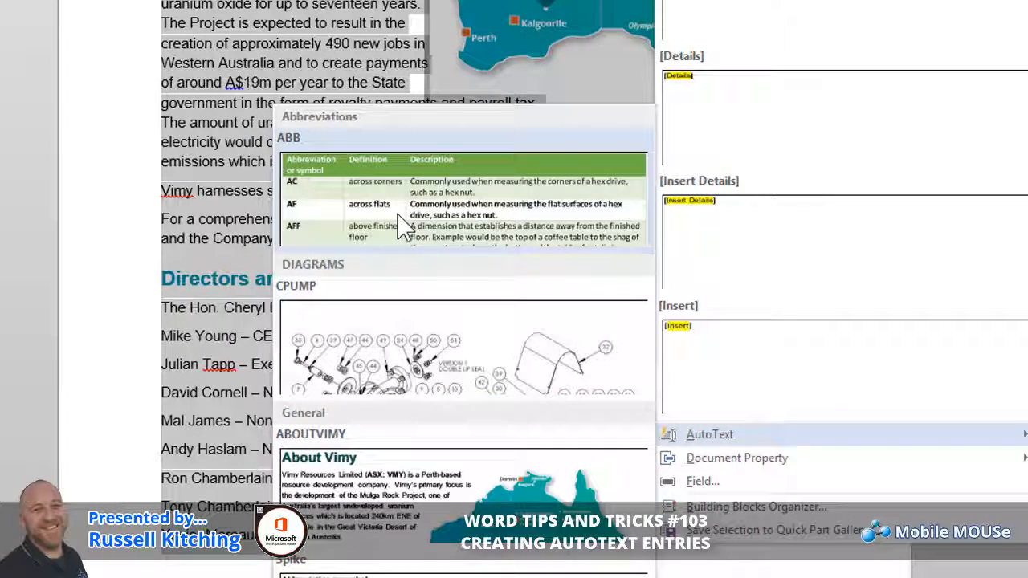
right_click(400, 469)
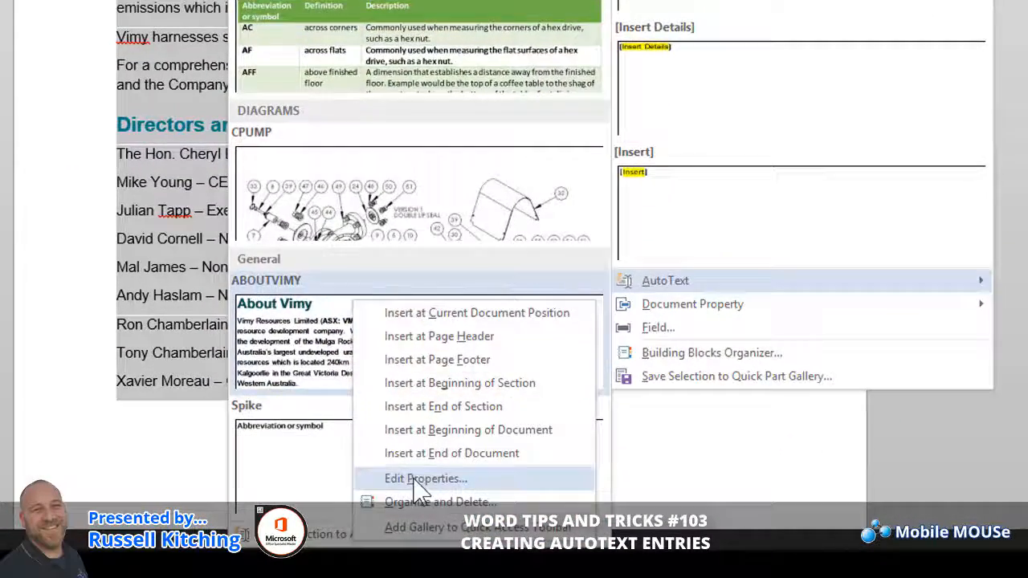
click(452, 577)
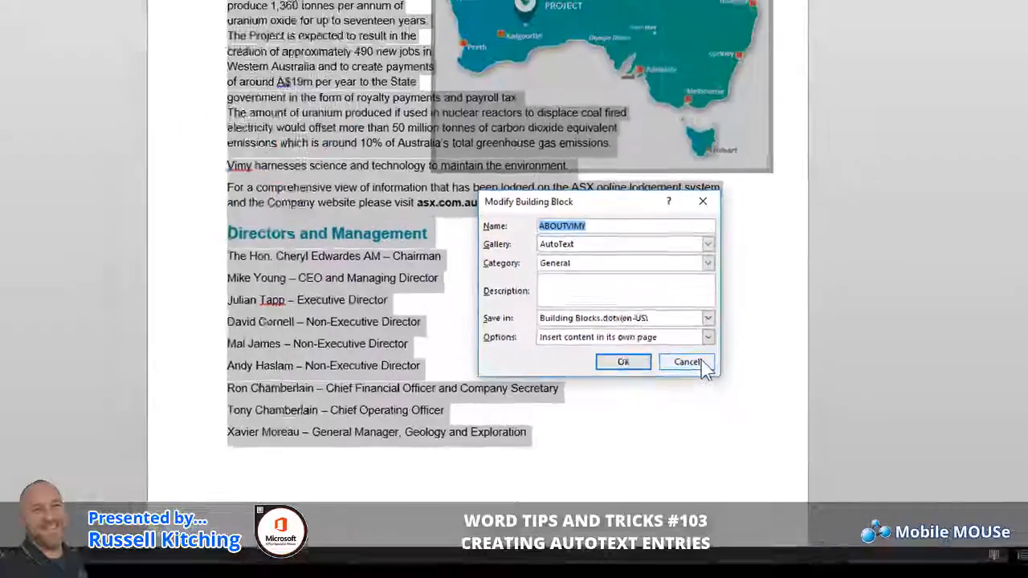
click(729, 294)
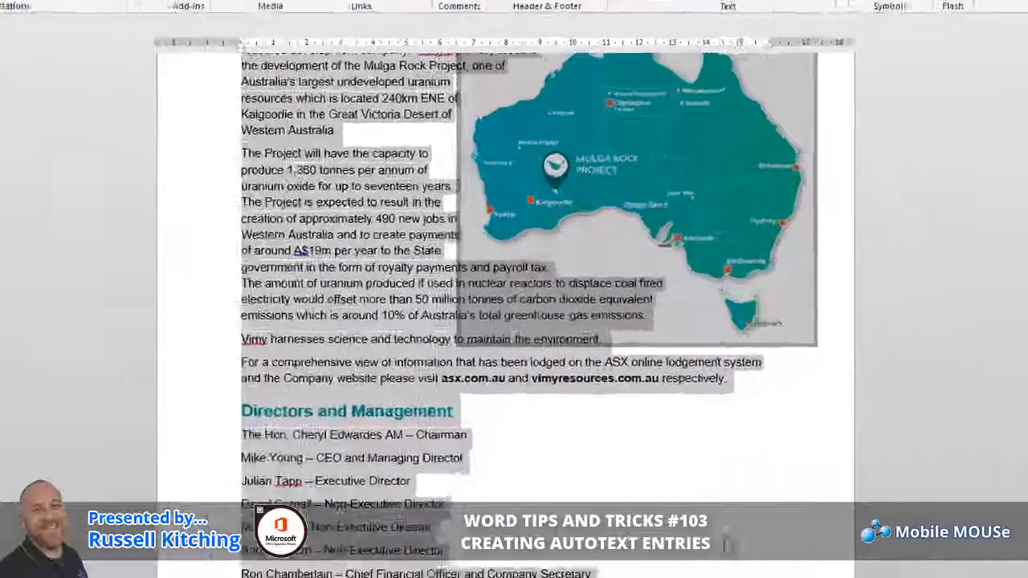
Create a new blank document and insert the About Vimy section using the ABOUTVIMY AutoText entry.
key(ctrl+n)
text(ABOU)
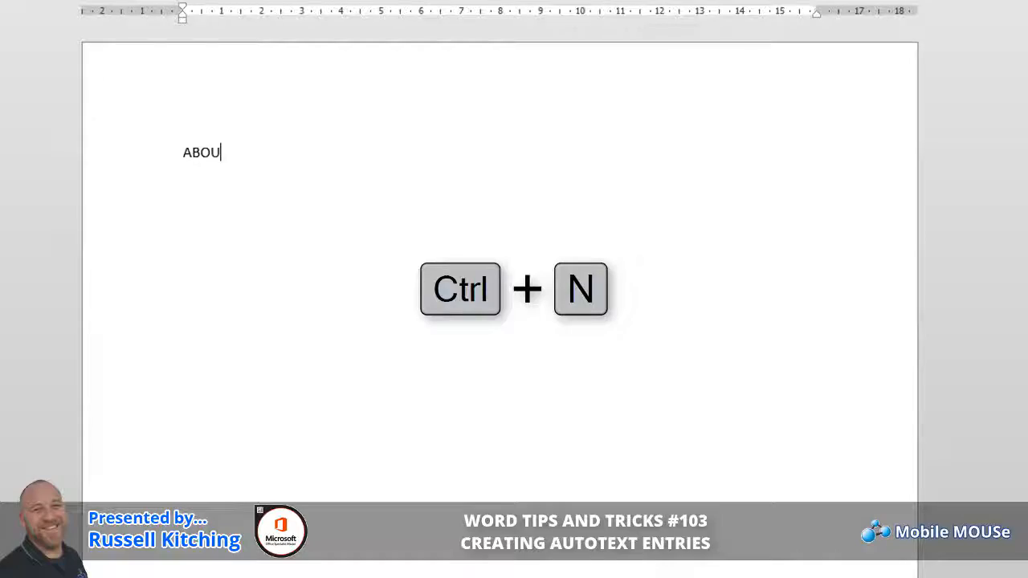
text(TVIMY)
key(F3)
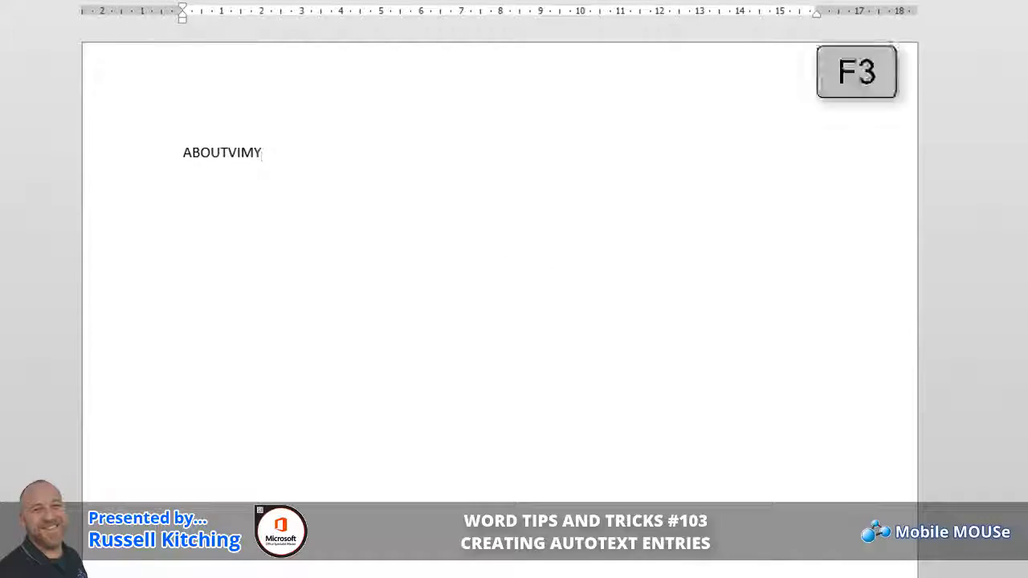